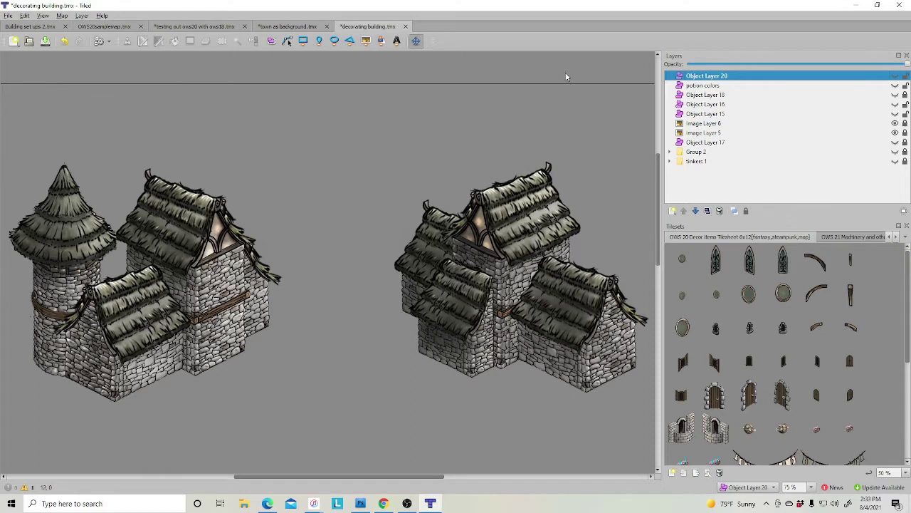
- Cancel the first New Map dialog and turn on View > Show Grid
{"action": "left_click", "coordinate": [9, 16]}
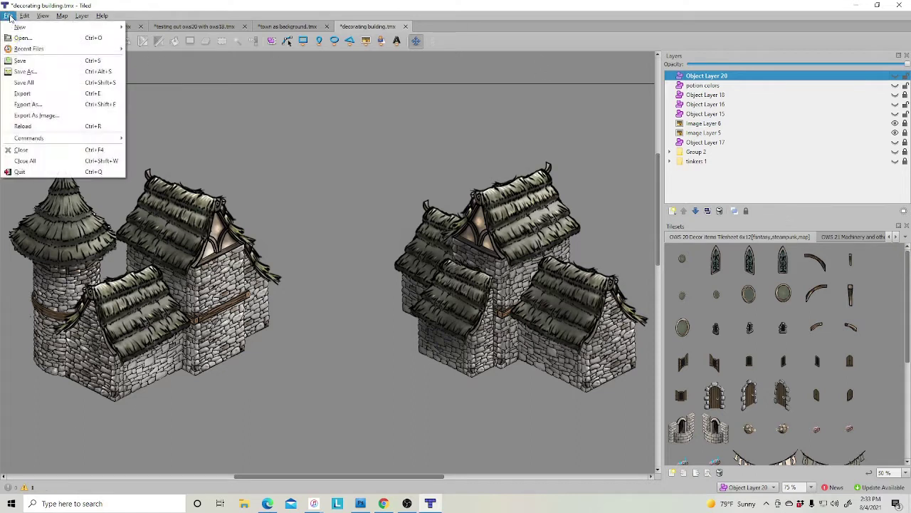
{"action": "mouse_move", "coordinate": [21, 28]}
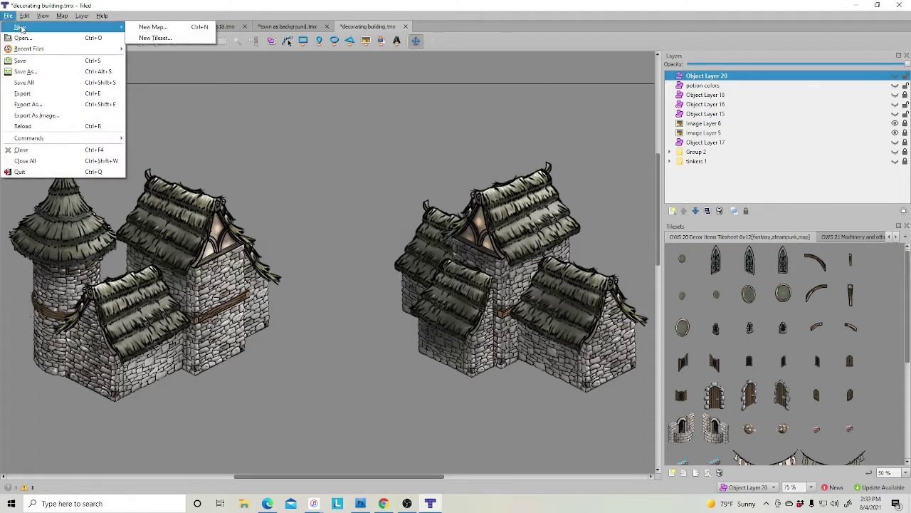
{"action": "left_click", "coordinate": [151, 27]}
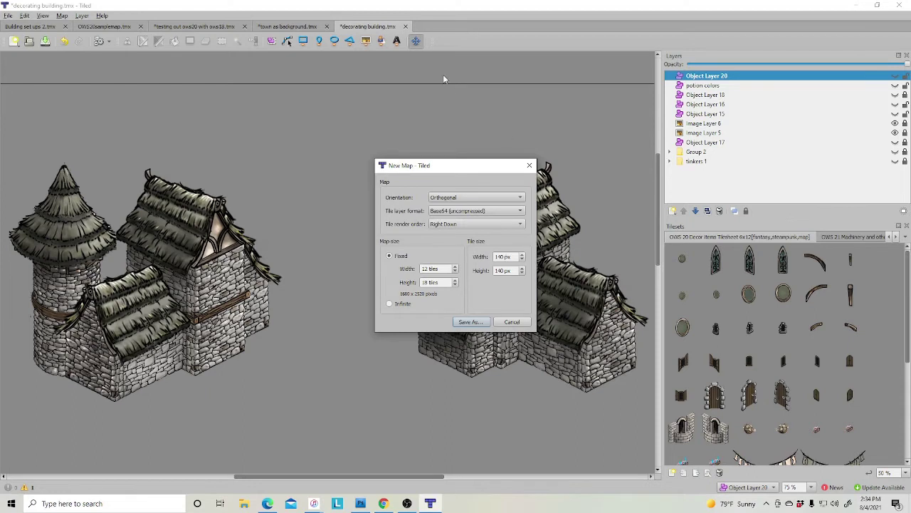
{"action": "left_click", "coordinate": [513, 322]}
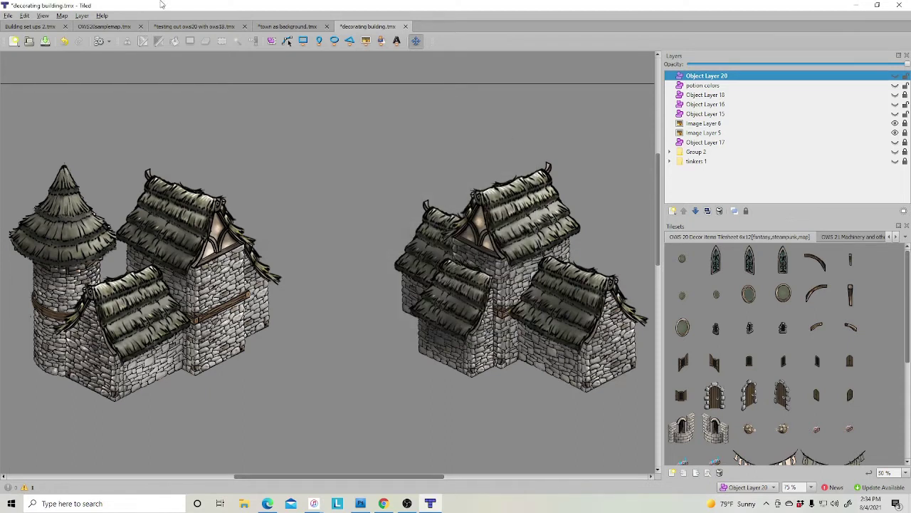
{"action": "left_click", "coordinate": [42, 16]}
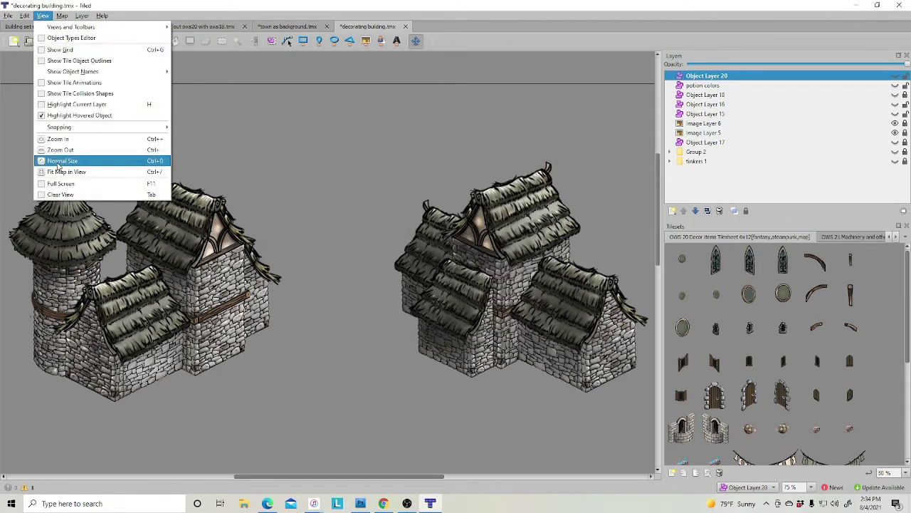
{"action": "left_click", "coordinate": [59, 50]}
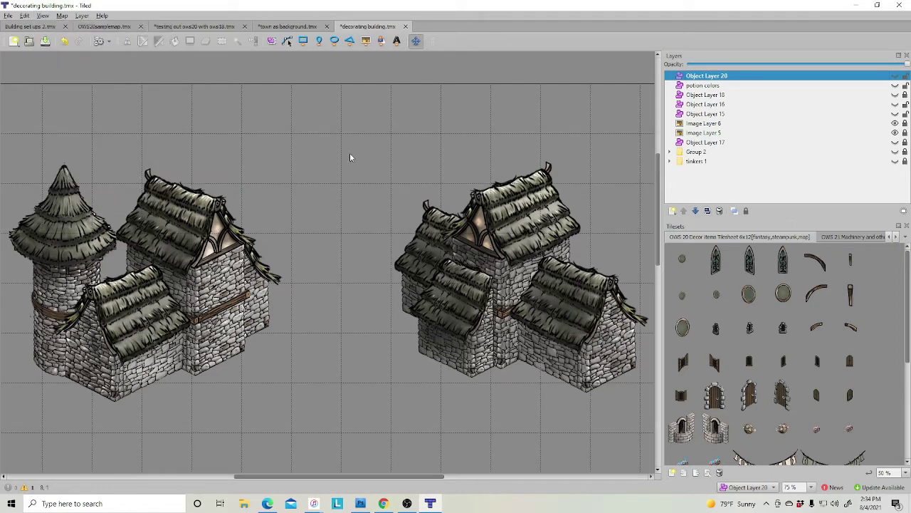
- Reopen New Map settings for an orthogonal 12 × 18 map with 140 px tiles
{"action": "left_click", "coordinate": [8, 16]}
{"action": "mouse_move", "coordinate": [24, 27]}
{"action": "left_click", "coordinate": [151, 27]}
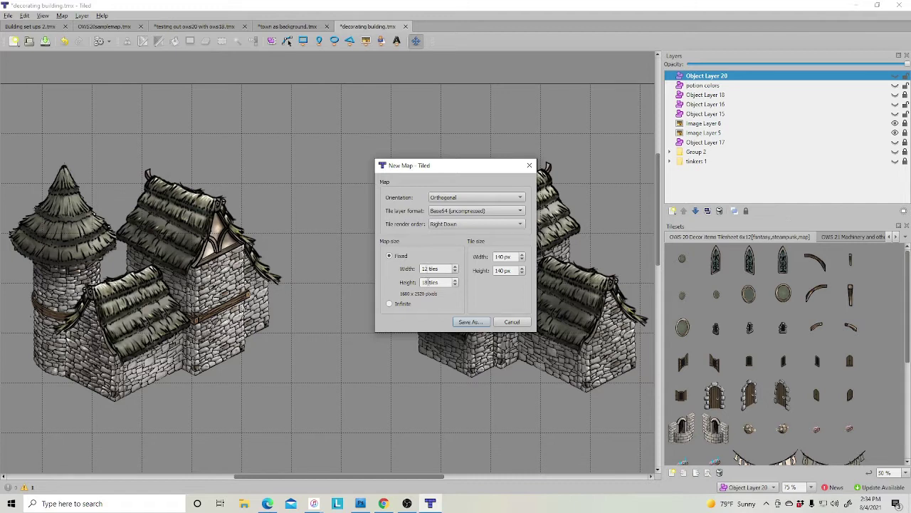
- Create the map and save it as 'setting up for new tilesheet2' in FOR VIDEOS
{"action": "left_click", "coordinate": [472, 322]}
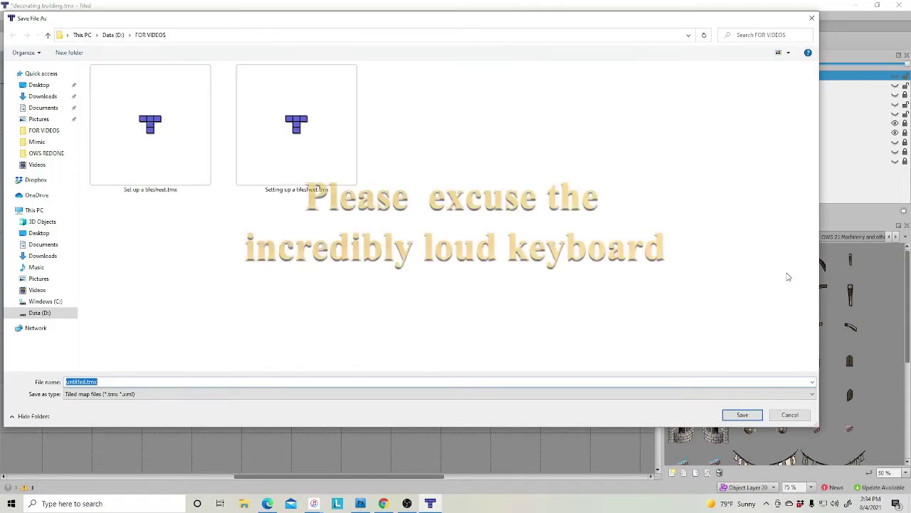
{"action": "type", "text": "sett"}
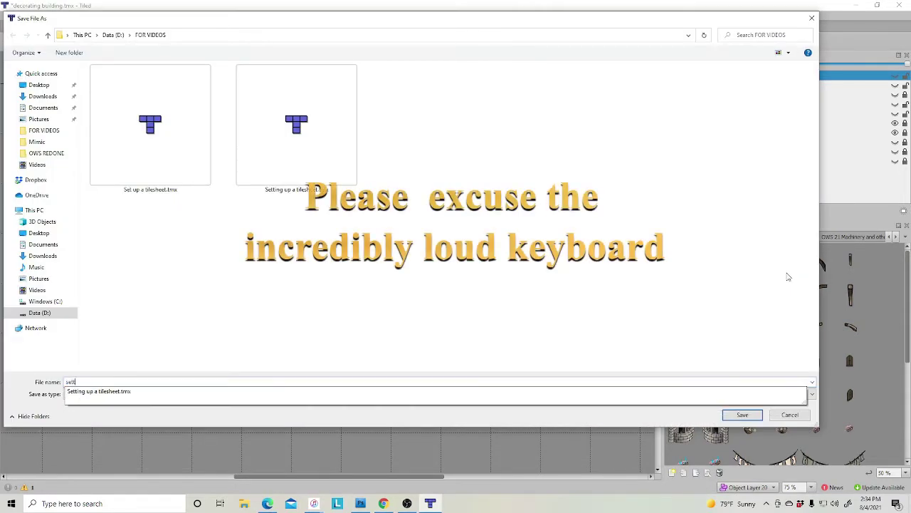
{"action": "type", "text": "ing up for new"}
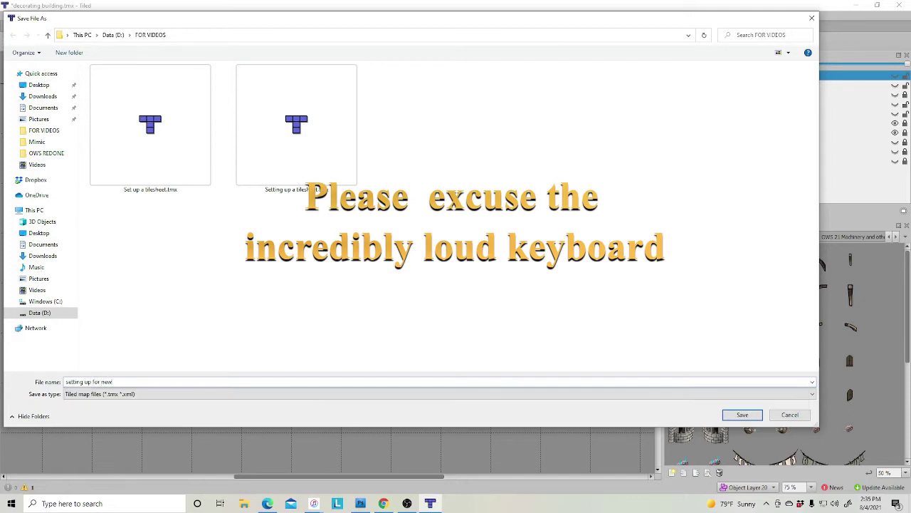
{"action": "type", "text": " tilesheet2"}
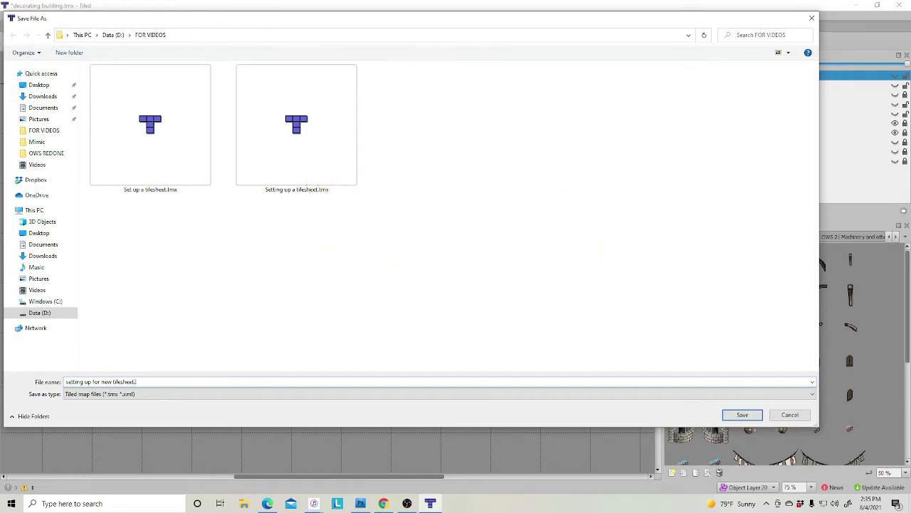
{"action": "key", "text": "Return"}
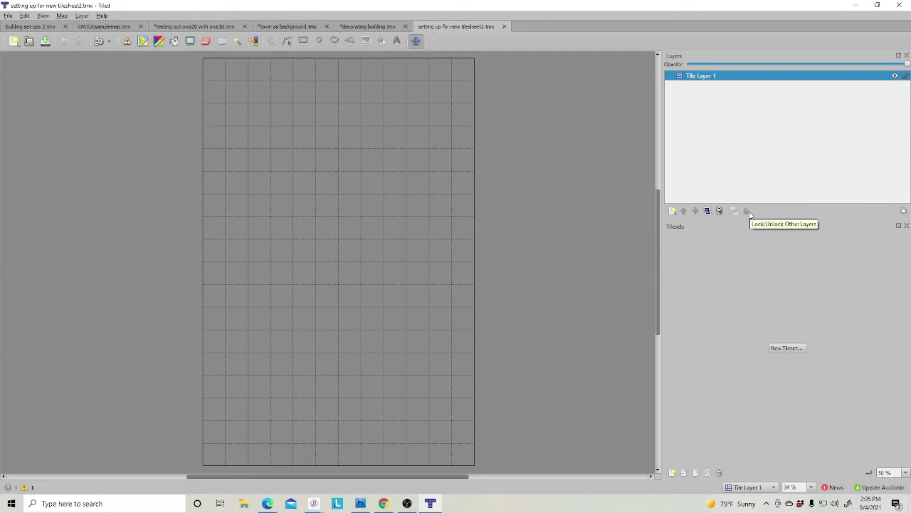
- Add Image Layer 1 and an Object Layer 1 positioned beneath it
{"action": "right_click", "coordinate": [701, 107]}
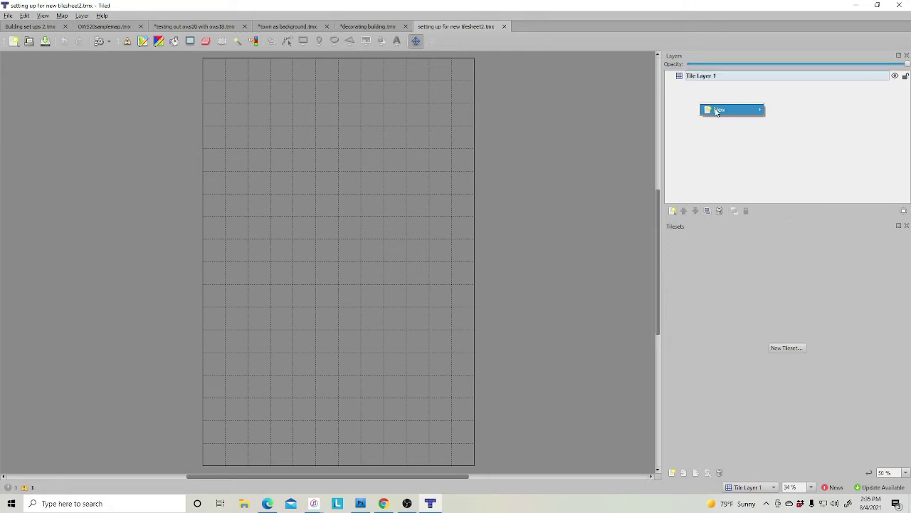
{"action": "mouse_move", "coordinate": [728, 111]}
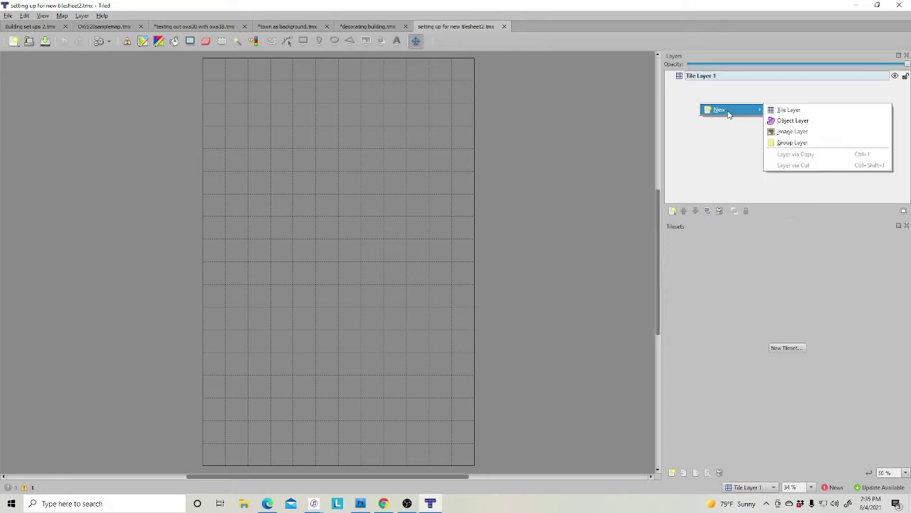
{"action": "left_click", "coordinate": [791, 131]}
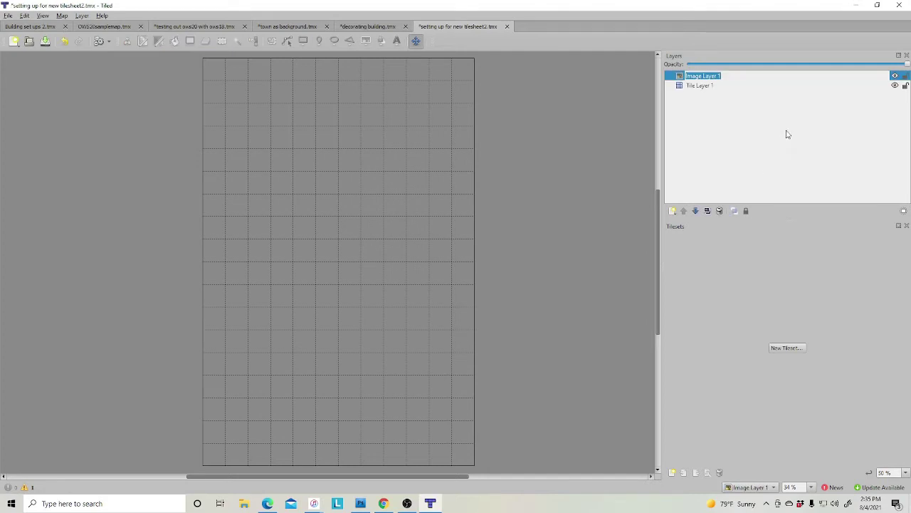
{"action": "left_click", "coordinate": [689, 133]}
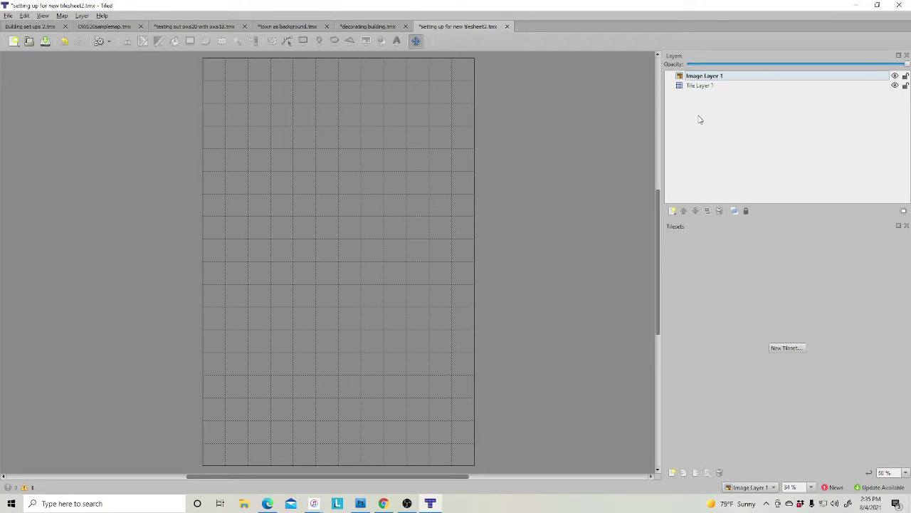
{"action": "right_click", "coordinate": [699, 120]}
{"action": "mouse_move", "coordinate": [727, 121]}
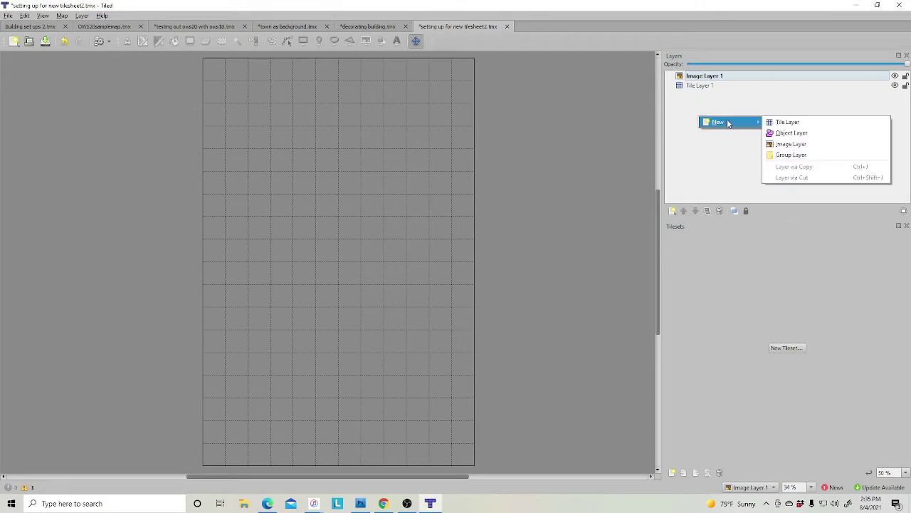
{"action": "left_click", "coordinate": [781, 134]}
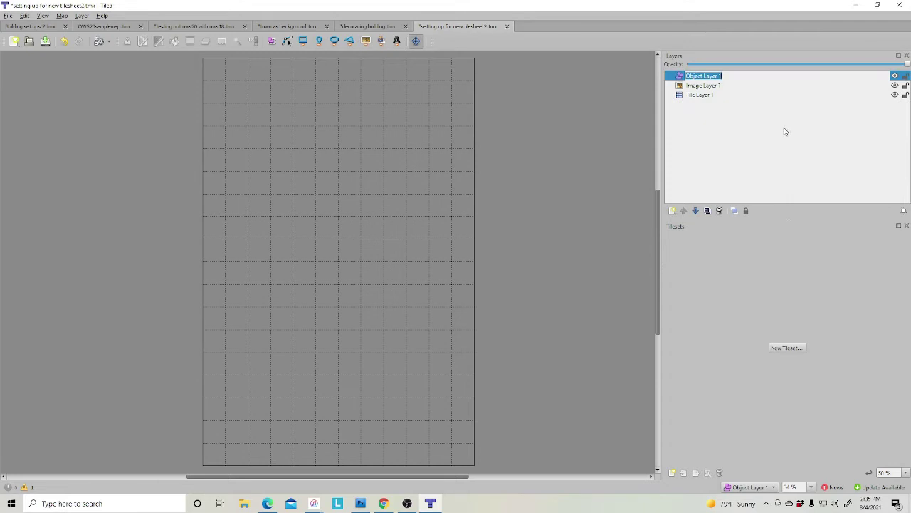
{"action": "left_click", "coordinate": [696, 211]}
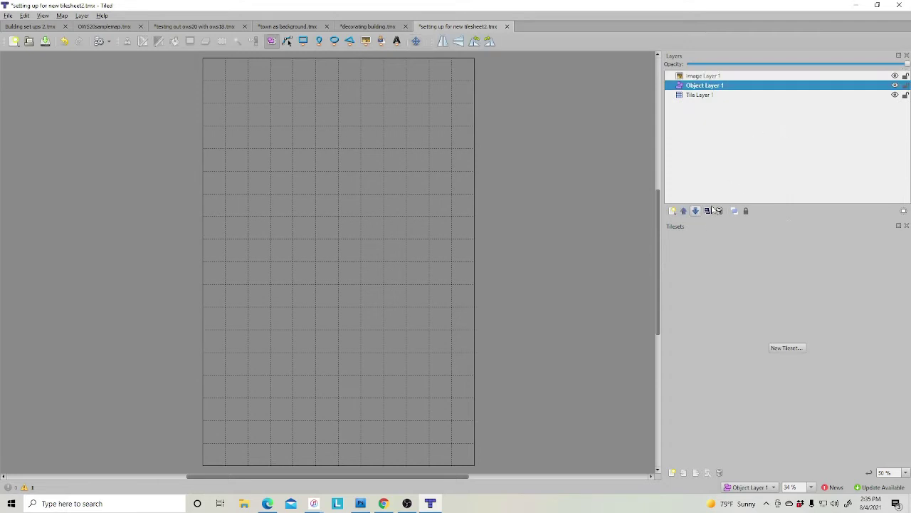
{"action": "left_click", "coordinate": [703, 76]}
- Add Object Layer 2 and Object Layer 3 on top, then bring up Image Layer 1's actions
{"action": "right_click", "coordinate": [715, 143]}
{"action": "mouse_move", "coordinate": [748, 151]}
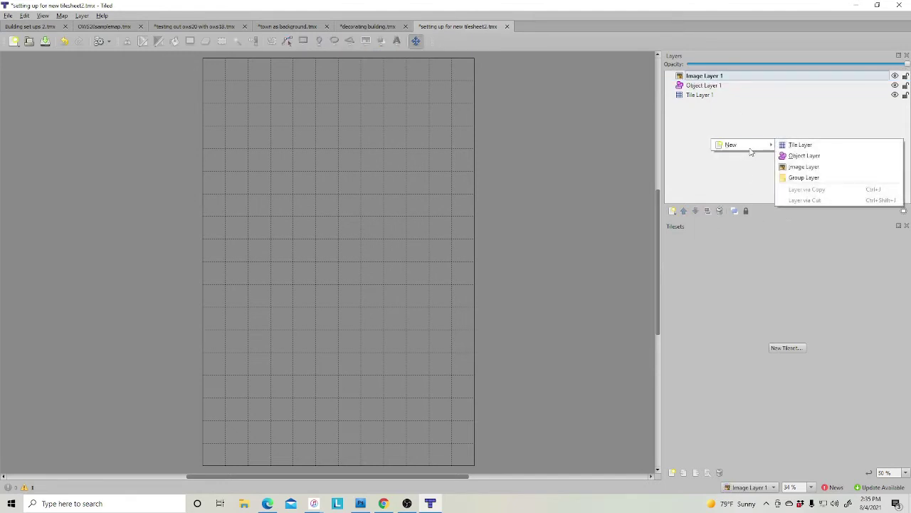
{"action": "left_click", "coordinate": [806, 156]}
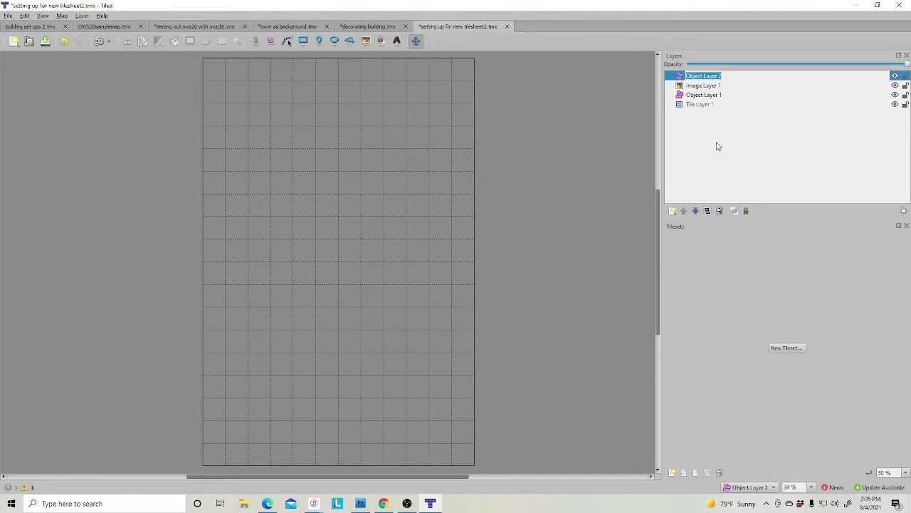
{"action": "right_click", "coordinate": [718, 145]}
{"action": "left_click", "coordinate": [805, 158]}
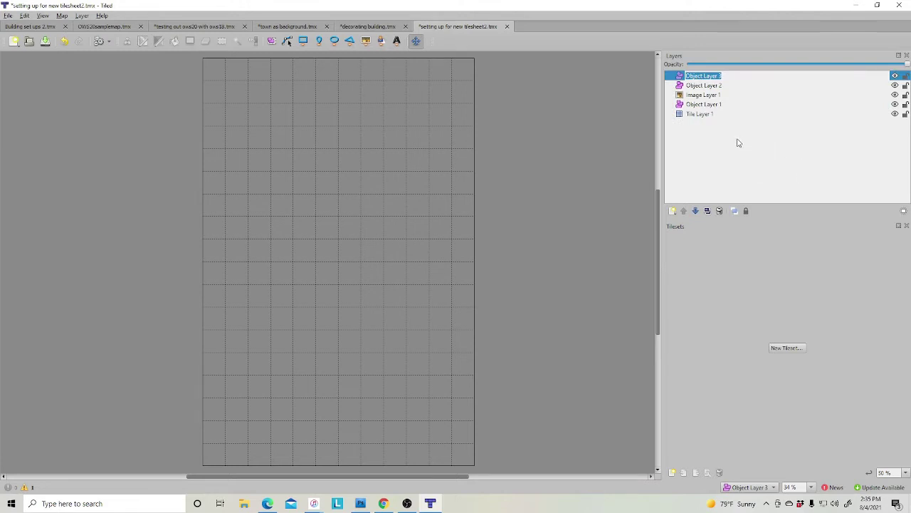
{"action": "left_click", "coordinate": [739, 143]}
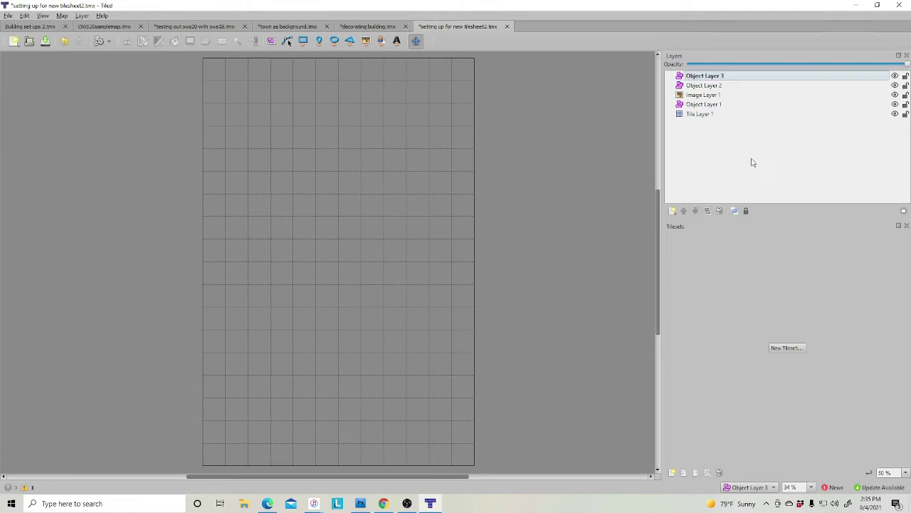
{"action": "left_click", "coordinate": [695, 96]}
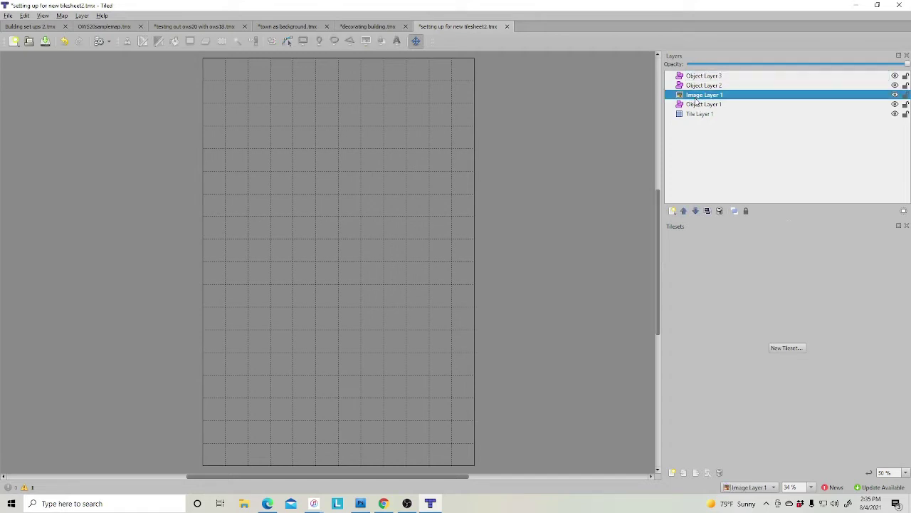
{"action": "right_click", "coordinate": [712, 97]}
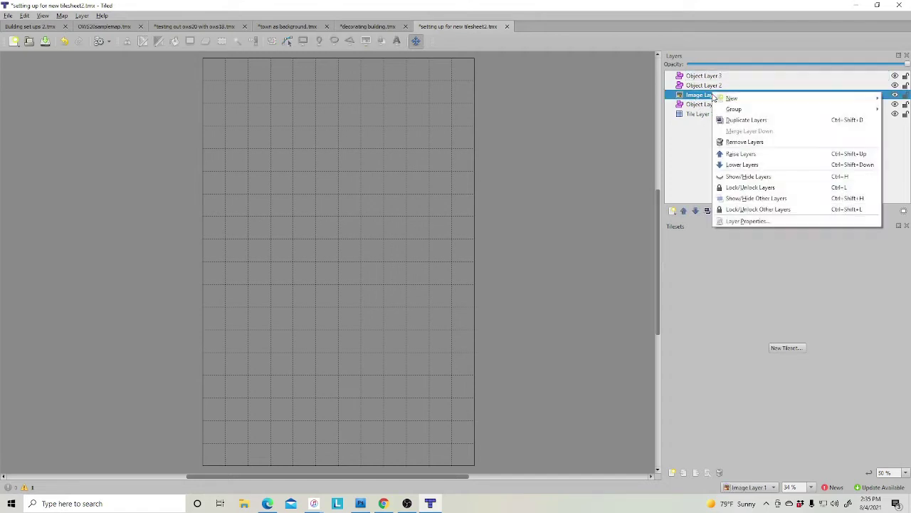
- Show Image Layer 1's properties and choose OWS set 18 tilesheet 10.png as its image
{"action": "left_click", "coordinate": [747, 222]}
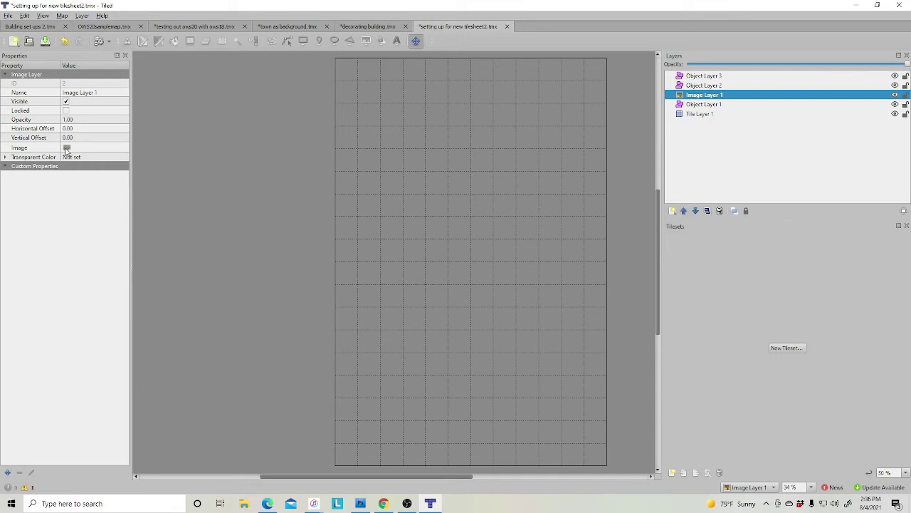
{"action": "left_click", "coordinate": [125, 151]}
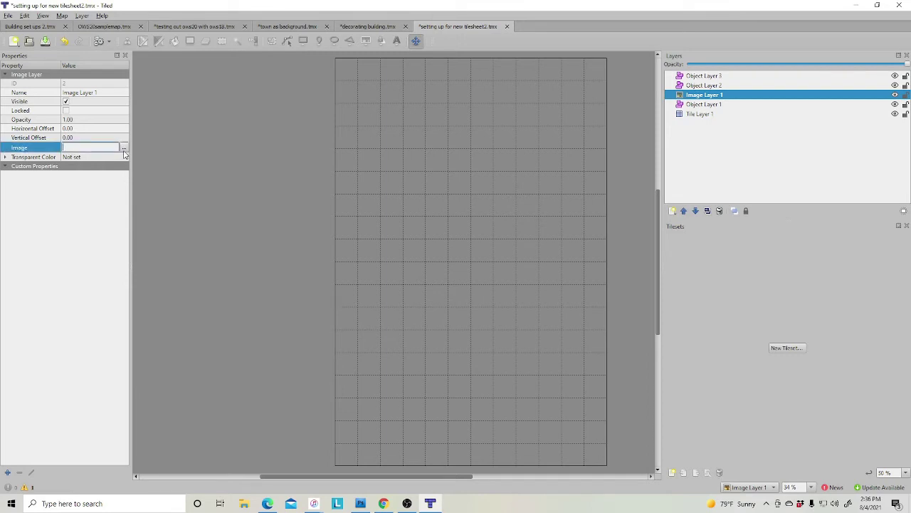
{"action": "left_click", "coordinate": [125, 148]}
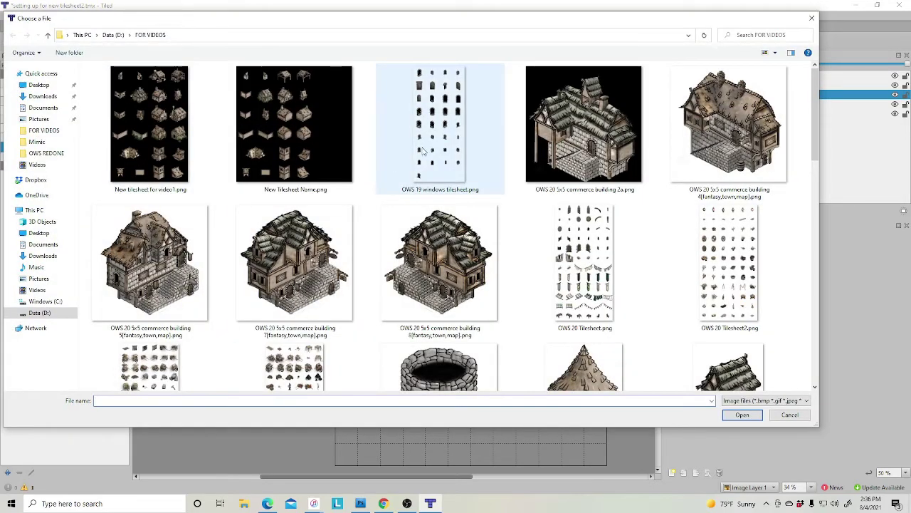
{"action": "scroll", "coordinate": [377, 188], "scroll_direction": "down", "scroll_amount": 5}
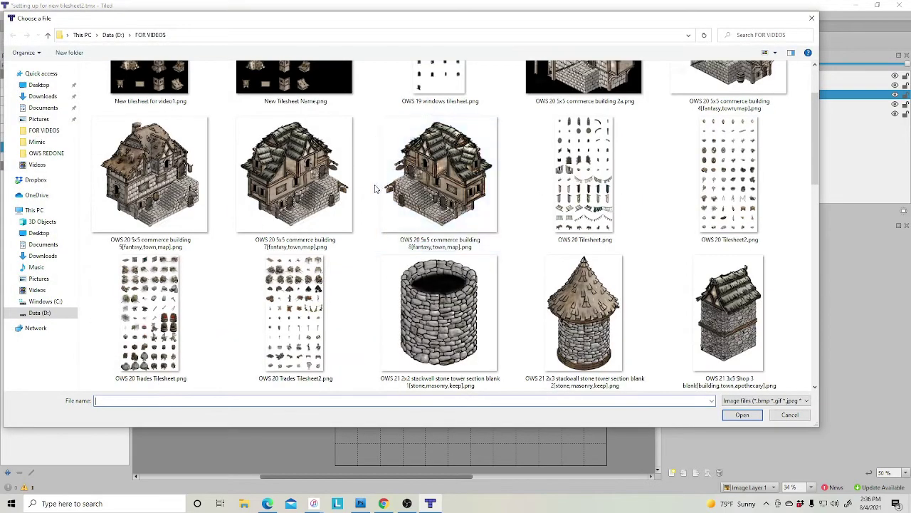
{"action": "scroll", "coordinate": [377, 188], "scroll_direction": "down", "scroll_amount": 4}
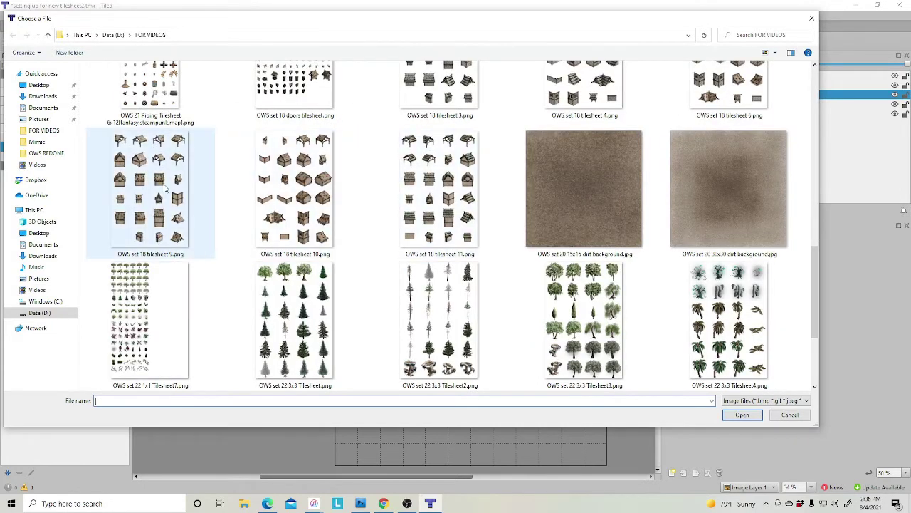
{"action": "left_click", "coordinate": [294, 189]}
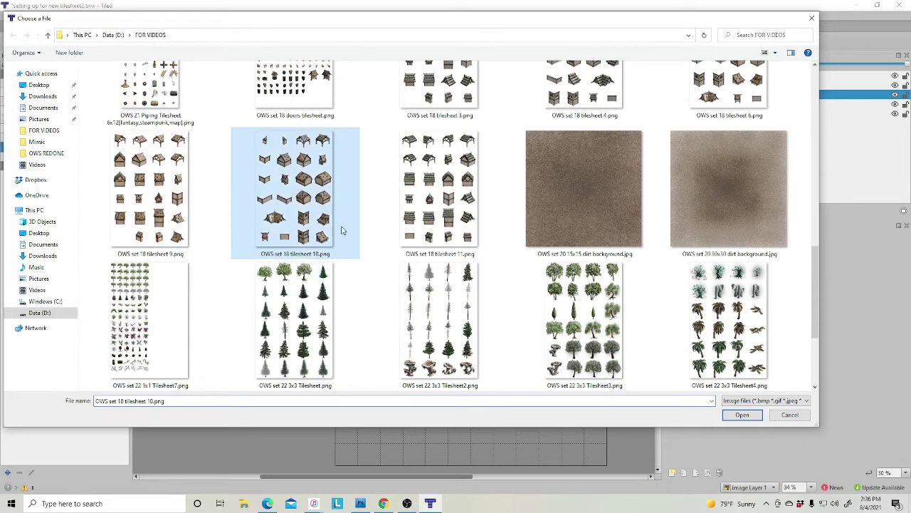
- Load OWS set 18 tilesheet 10.png into Image Layer 1 and lock the layer
{"action": "left_click", "coordinate": [741, 415]}
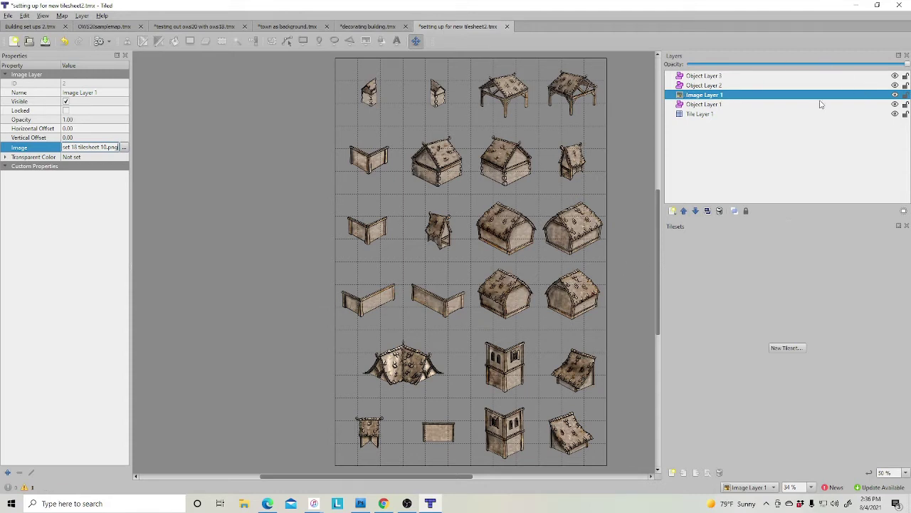
{"action": "left_click", "coordinate": [906, 96]}
- Embed OWS set 18 doors tilesheet.png as a new tileset with 140 px tiles
{"action": "left_click", "coordinate": [672, 475]}
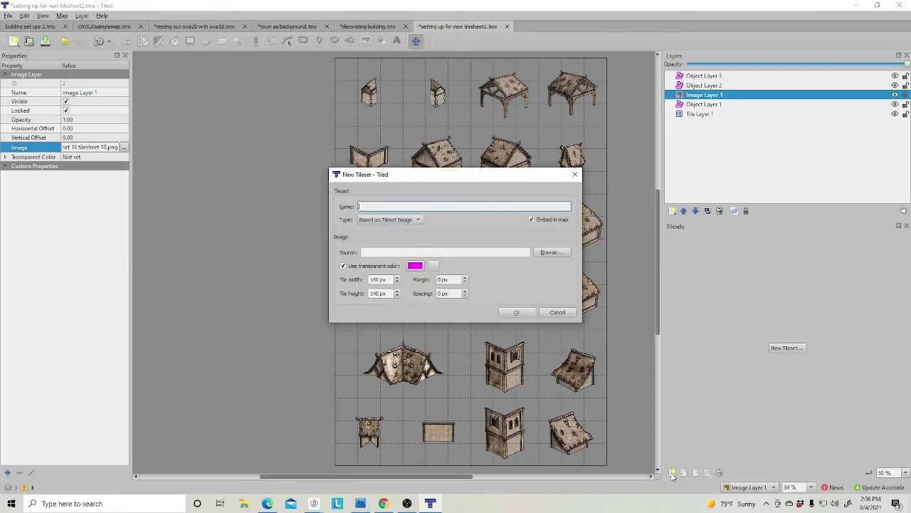
{"action": "left_click", "coordinate": [551, 254]}
{"action": "scroll", "coordinate": [596, 302], "scroll_direction": "down", "scroll_amount": 2}
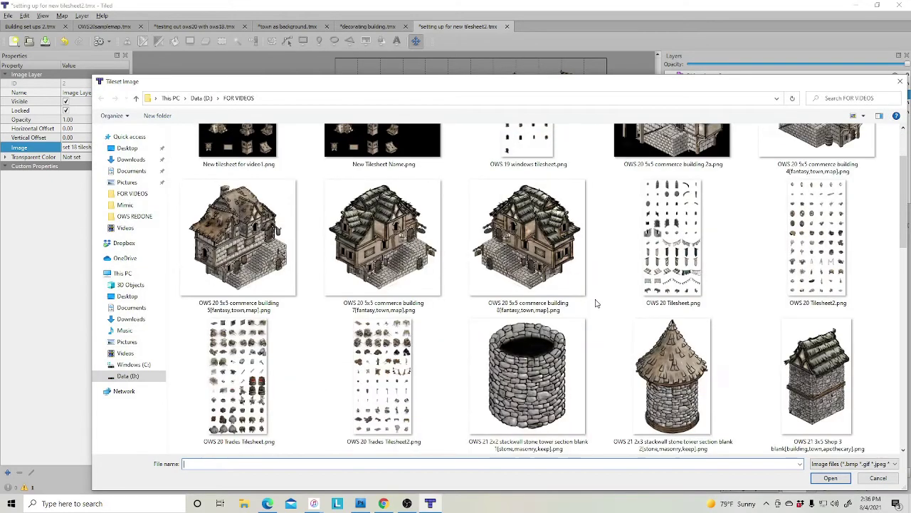
{"action": "scroll", "coordinate": [597, 303], "scroll_direction": "down", "scroll_amount": 2}
{"action": "scroll", "coordinate": [596, 302], "scroll_direction": "down", "scroll_amount": 2}
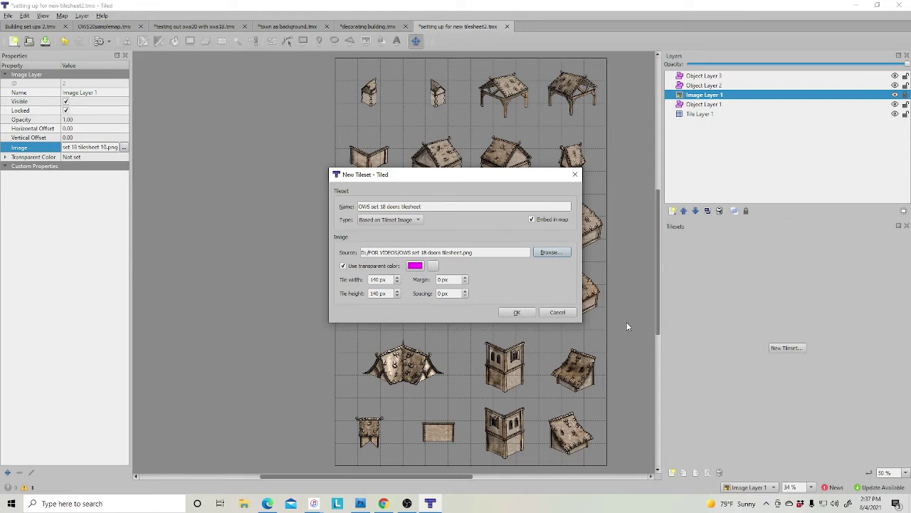
{"action": "left_click", "coordinate": [517, 313]}
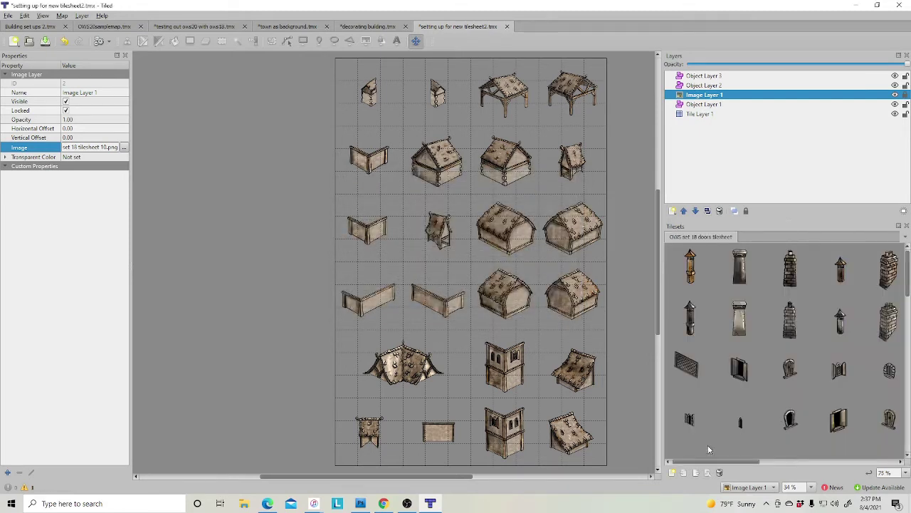
- Embed OWS 20 Tilesheet.png and OWS 20 Tilesheet2.png as new tilesets
{"action": "left_click", "coordinate": [673, 472]}
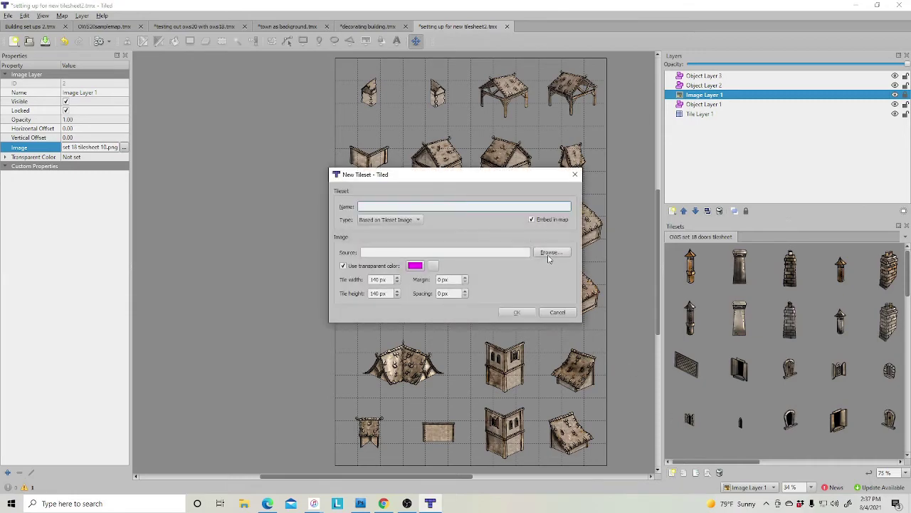
{"action": "left_click", "coordinate": [549, 253]}
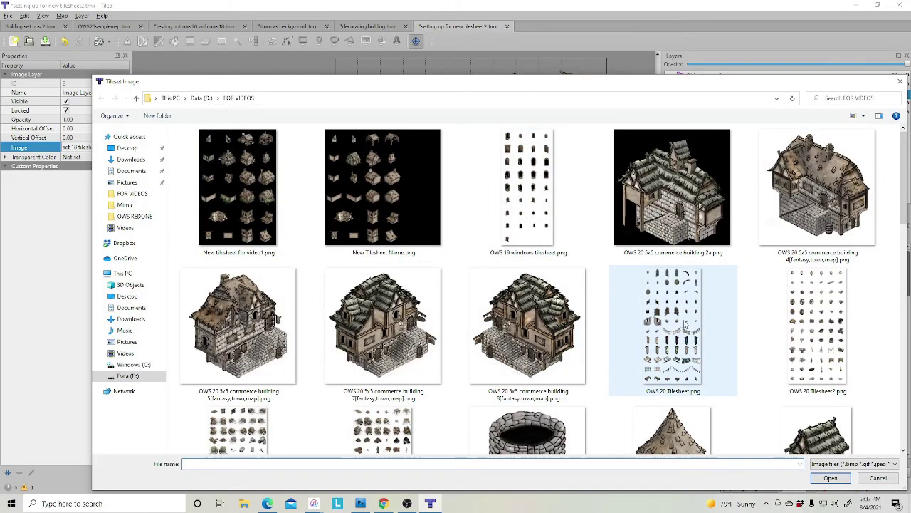
{"action": "left_click", "coordinate": [683, 323]}
{"action": "left_click", "coordinate": [830, 478]}
{"action": "left_click", "coordinate": [519, 309]}
{"action": "left_click", "coordinate": [673, 473]}
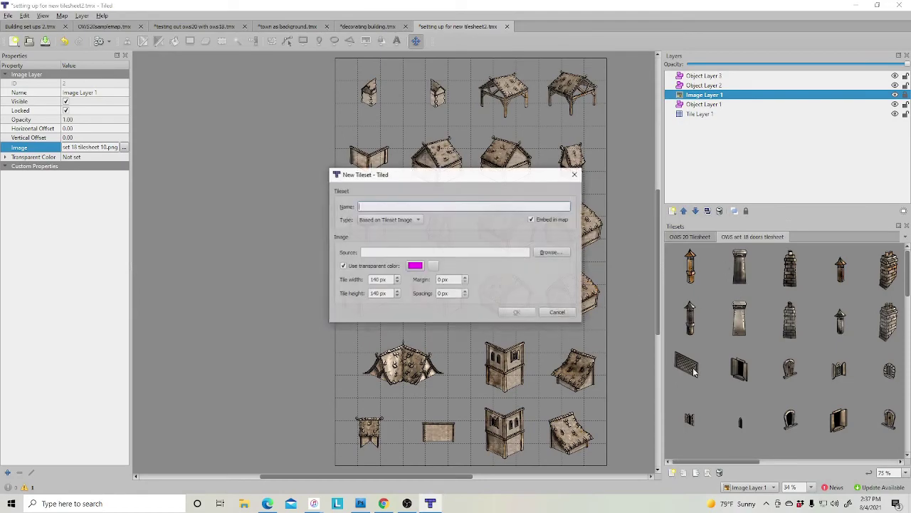
{"action": "left_click", "coordinate": [549, 253]}
{"action": "left_click", "coordinate": [793, 371]}
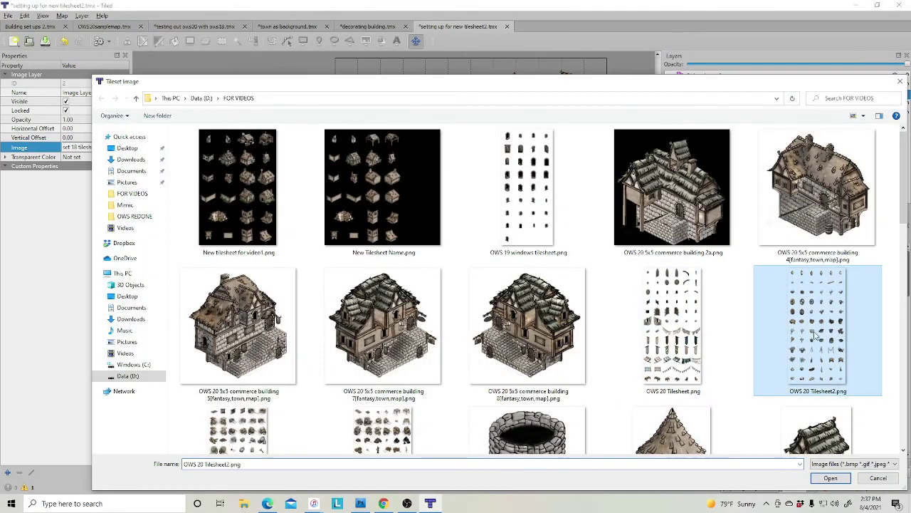
{"action": "left_click", "coordinate": [830, 477]}
{"action": "left_click", "coordinate": [518, 312]}
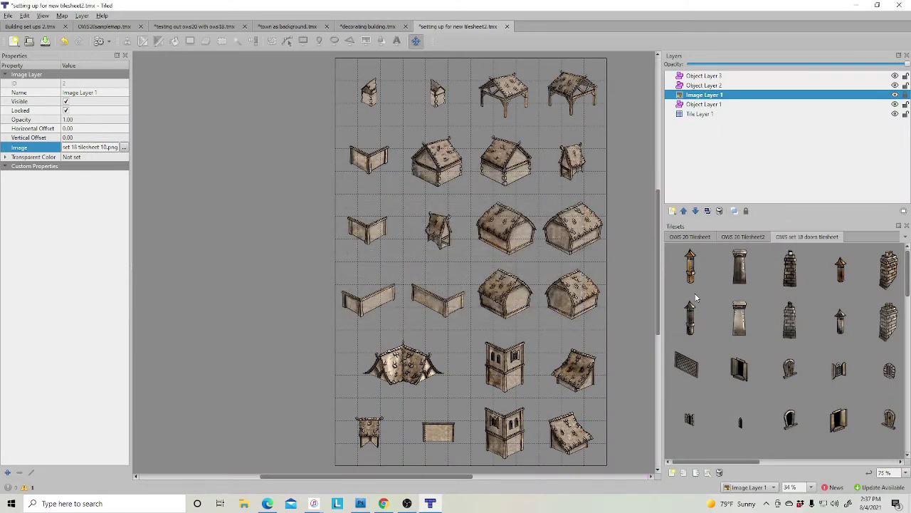
- Embed OWS 20 Trades Tilesheet.png and OWS 20 Trades Tilesheet2.png as new tilesets
{"action": "left_click", "coordinate": [673, 473]}
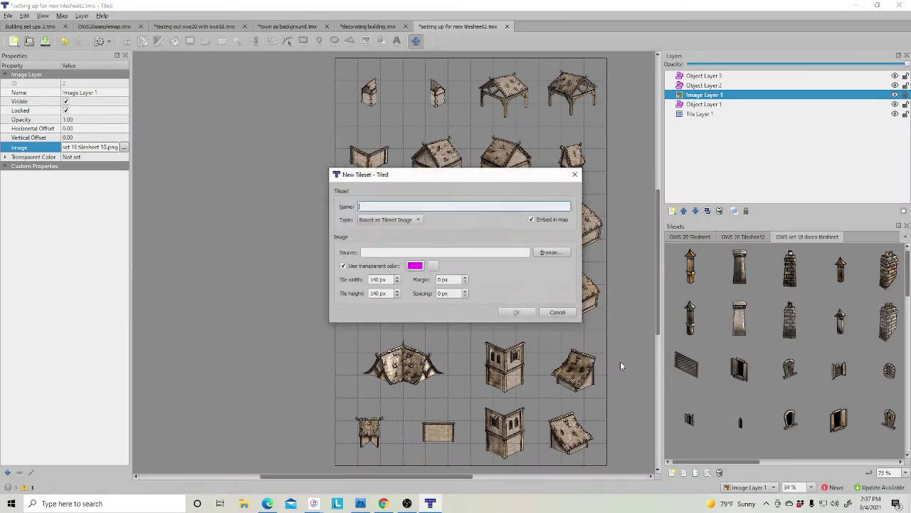
{"action": "left_click", "coordinate": [550, 252]}
{"action": "left_click", "coordinate": [238, 427]}
{"action": "scroll", "coordinate": [709, 448], "scroll_direction": "down", "scroll_amount": 1}
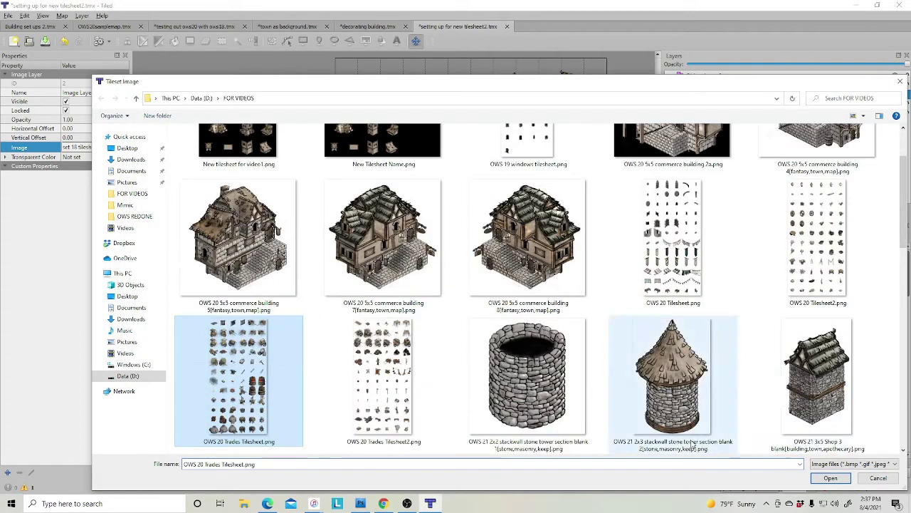
{"action": "left_click", "coordinate": [830, 478]}
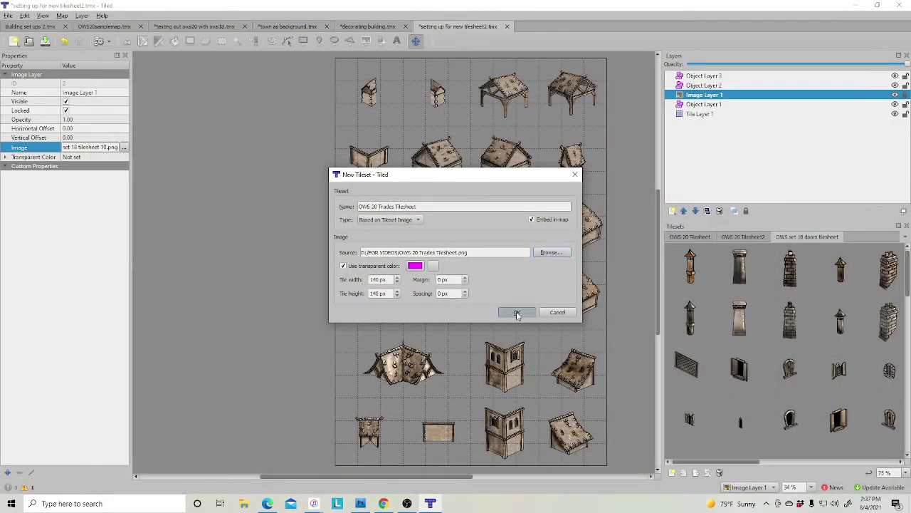
{"action": "left_click", "coordinate": [517, 313]}
{"action": "left_click", "coordinate": [672, 473]}
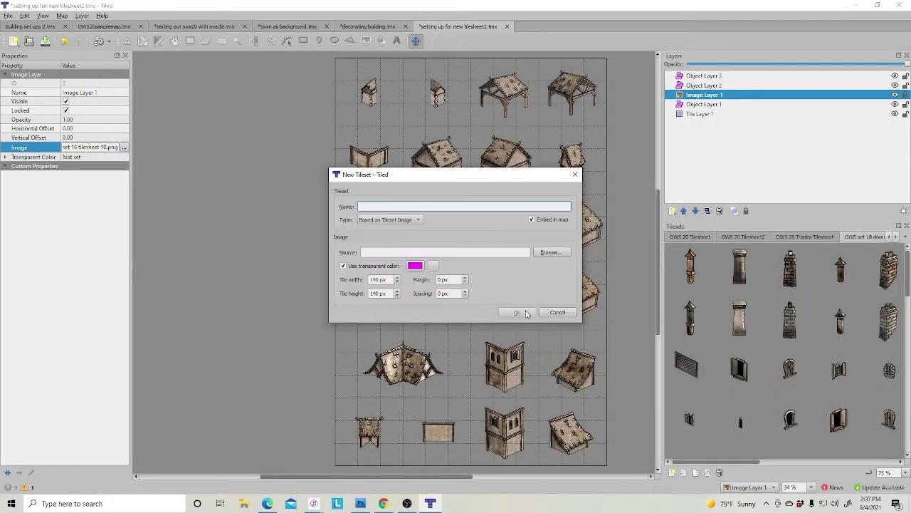
{"action": "left_click", "coordinate": [549, 252]}
{"action": "left_click", "coordinate": [381, 427]}
{"action": "scroll", "coordinate": [382, 399], "scroll_direction": "down", "scroll_amount": 3}
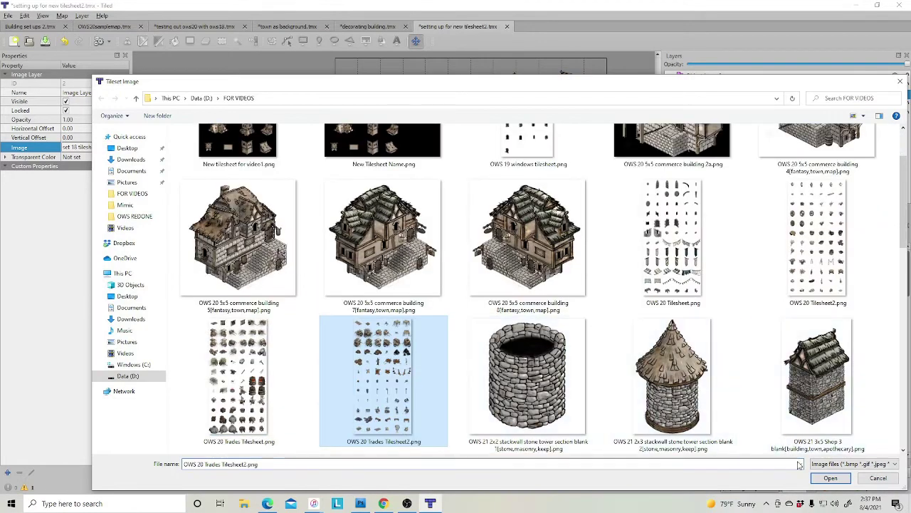
{"action": "left_click", "coordinate": [830, 477]}
{"action": "left_click", "coordinate": [517, 312]}
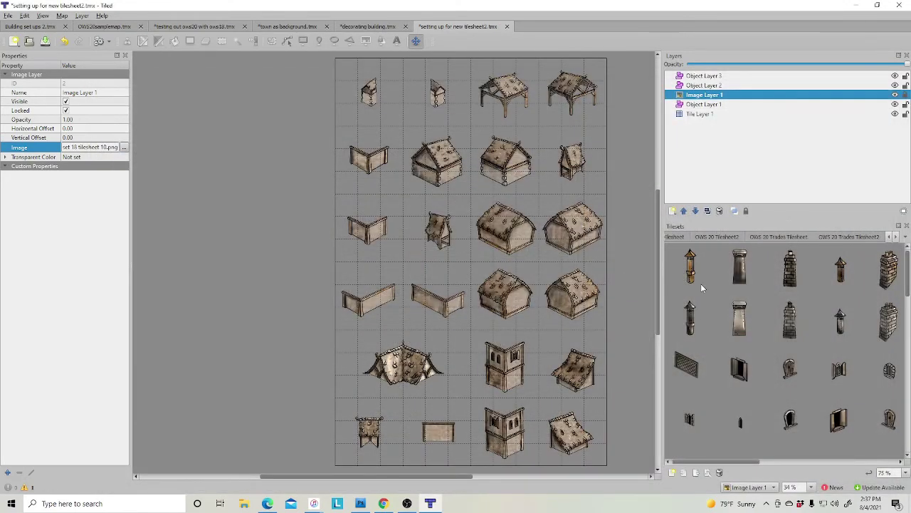
- Embed OWS set 22 1x1 Tilesheet7.png as a new tileset
{"action": "left_click", "coordinate": [672, 473]}
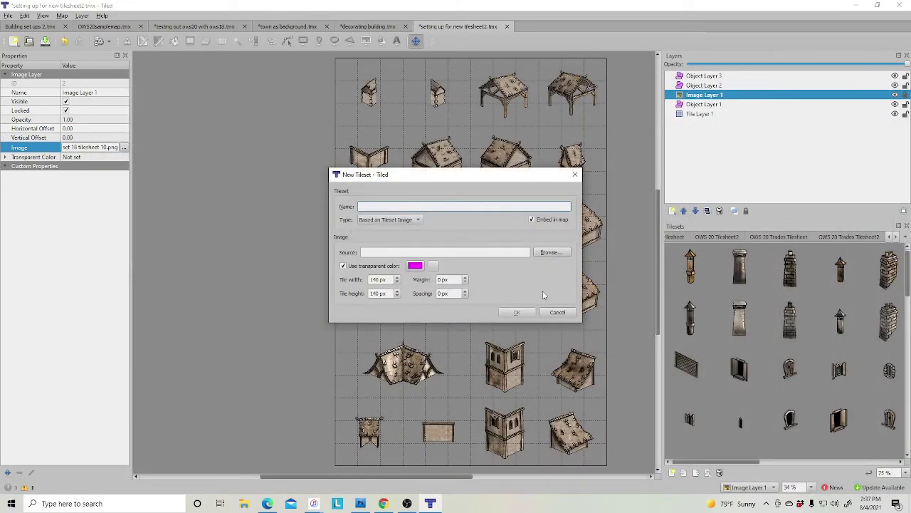
{"action": "left_click", "coordinate": [549, 253]}
{"action": "scroll", "coordinate": [492, 288], "scroll_direction": "down", "scroll_amount": 5}
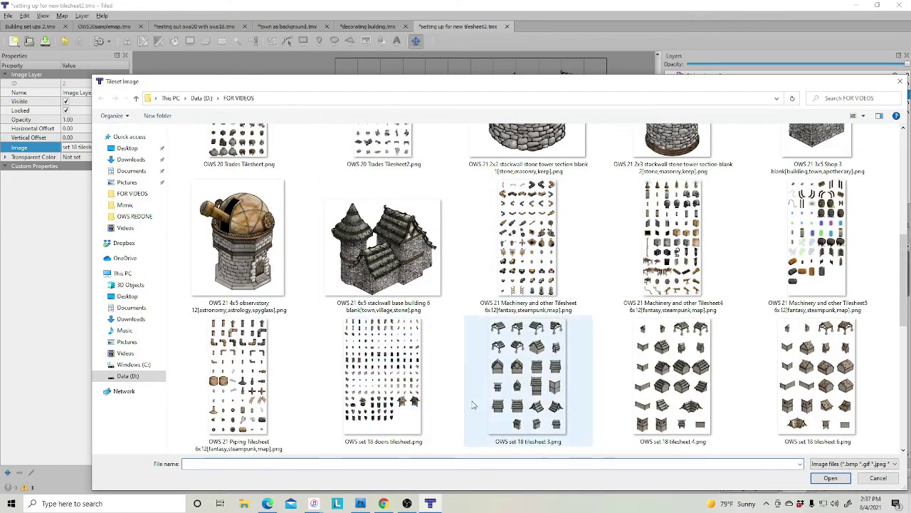
{"action": "scroll", "coordinate": [596, 358], "scroll_direction": "down", "scroll_amount": 5}
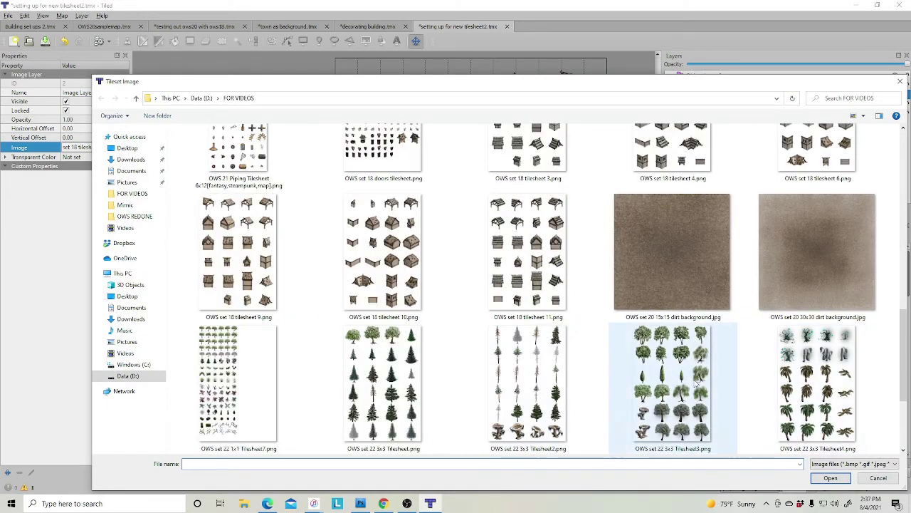
{"action": "scroll", "coordinate": [598, 351], "scroll_direction": "down", "scroll_amount": 3}
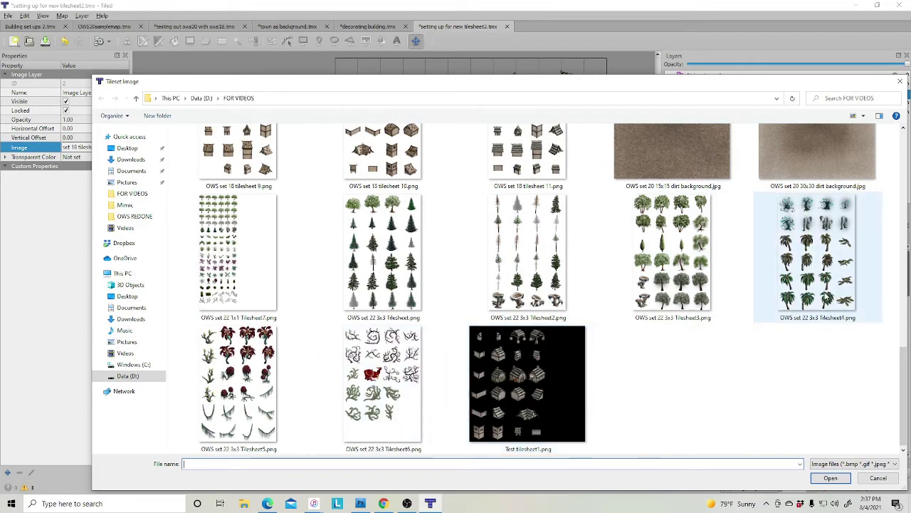
{"action": "left_click", "coordinate": [235, 253]}
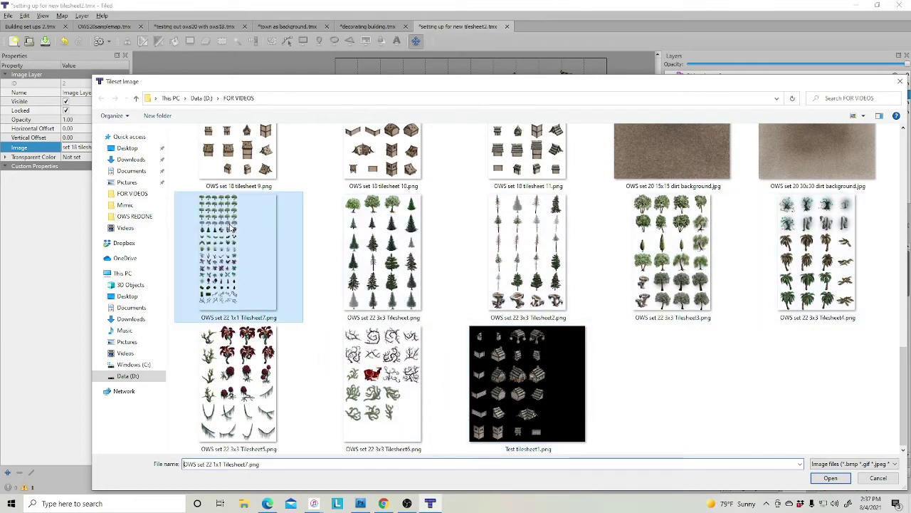
{"action": "left_click", "coordinate": [831, 478]}
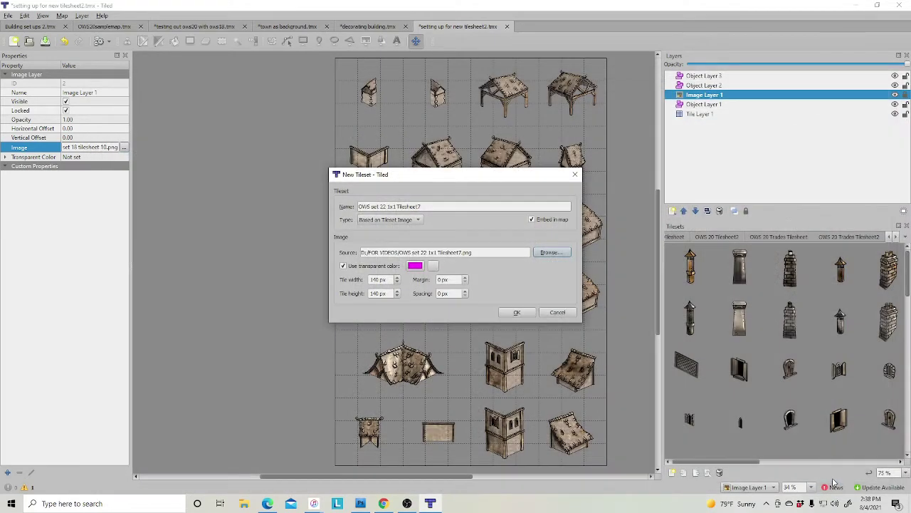
{"action": "left_click", "coordinate": [516, 311]}
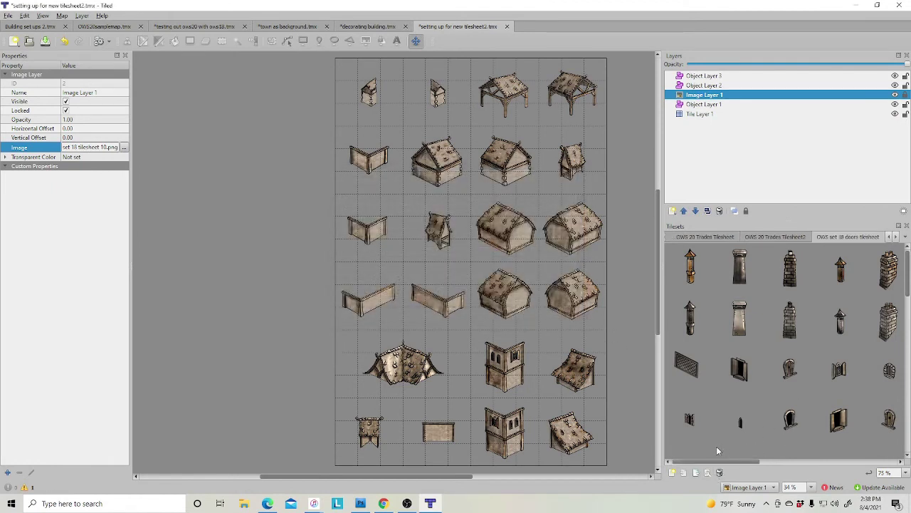
- Set the tileset preview to 50 %, widen the side docks, and close the Properties panel
{"action": "left_click", "coordinate": [905, 472]}
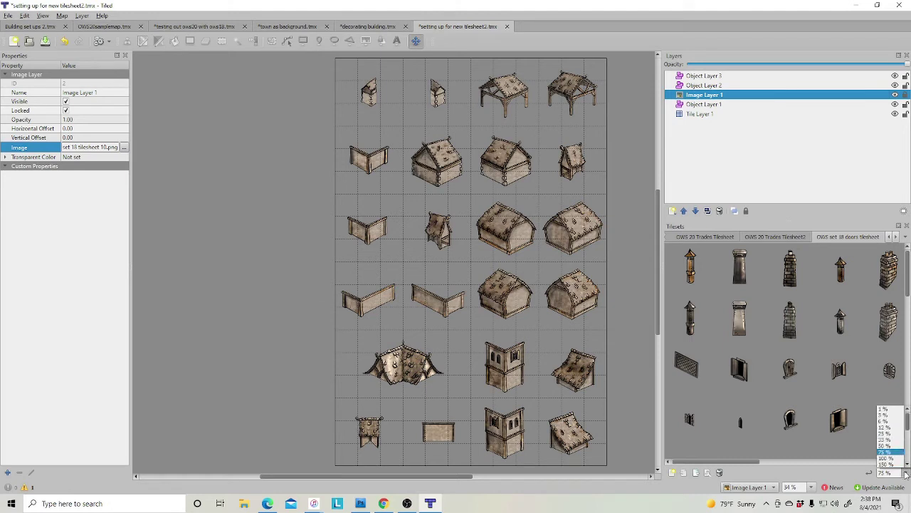
{"action": "left_click", "coordinate": [887, 445]}
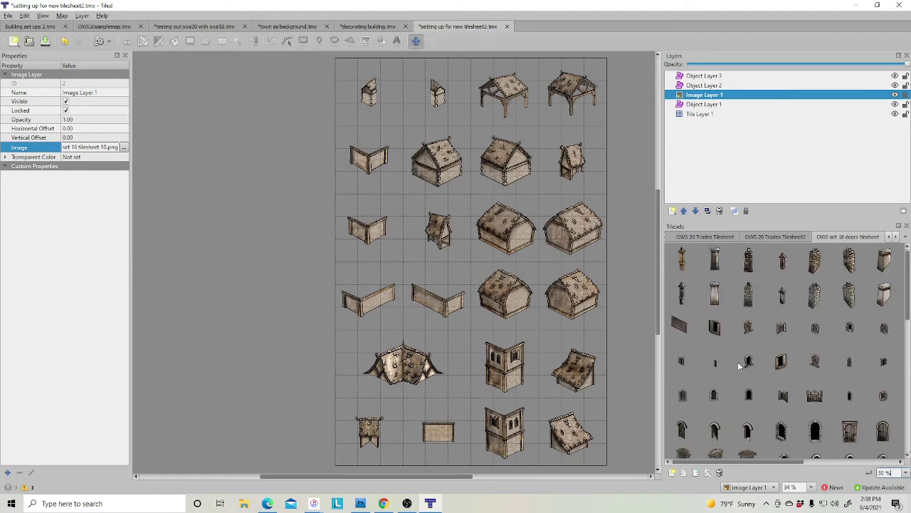
{"action": "left_click_drag", "start_coordinate": [660, 257], "coordinate": [627, 257]}
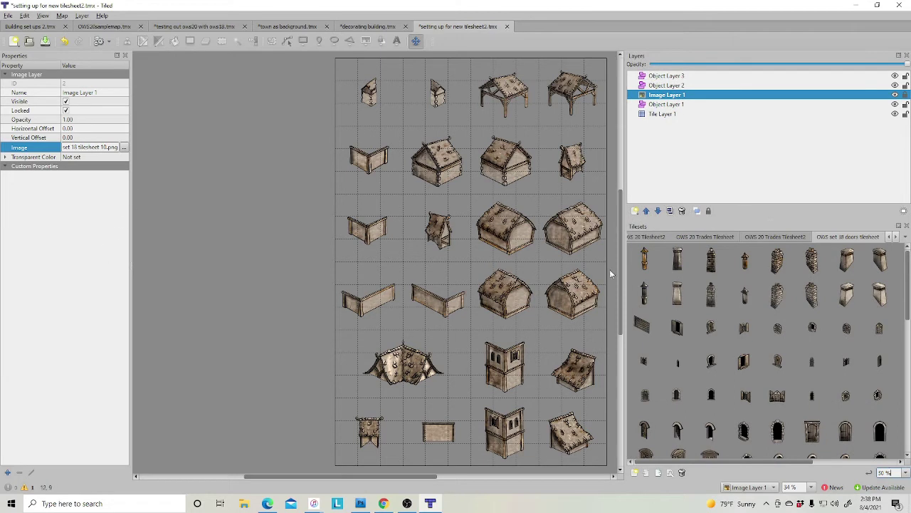
{"action": "left_click", "coordinate": [126, 57]}
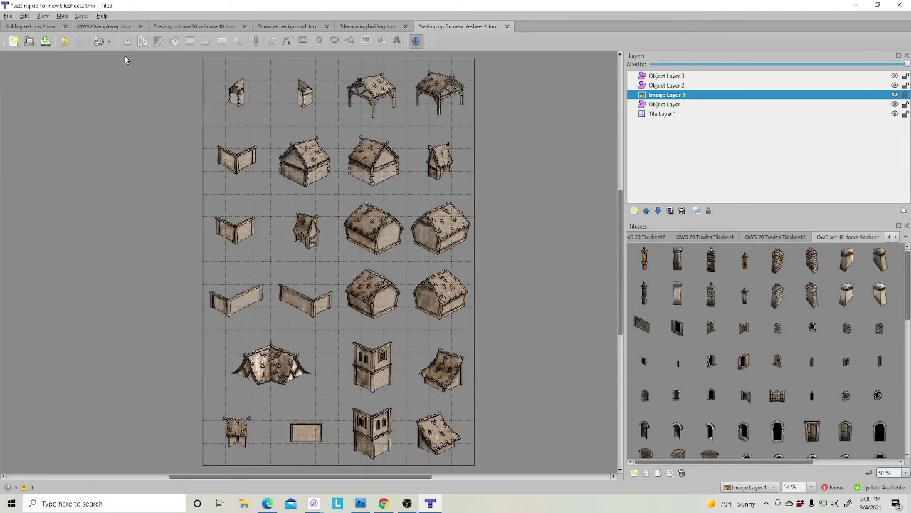
{"action": "left_click", "coordinate": [811, 487]}
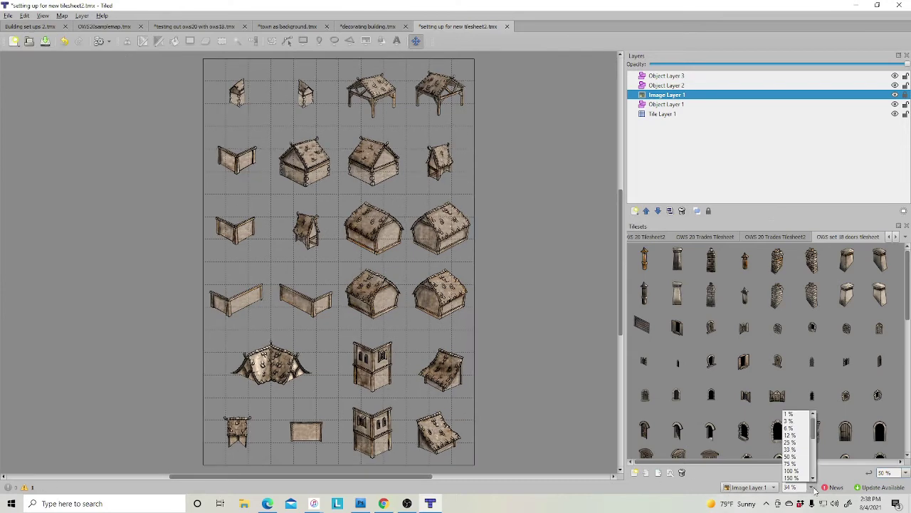
- Zoom the map to 75 %, pan across the buildings, and select one doors tile
{"action": "left_click", "coordinate": [789, 464]}
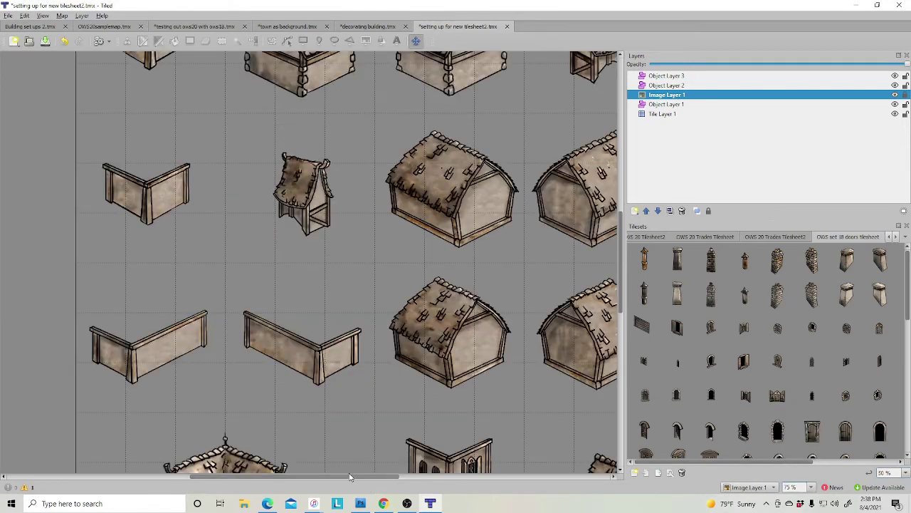
{"action": "left_click_drag", "start_coordinate": [319, 480], "coordinate": [343, 480]}
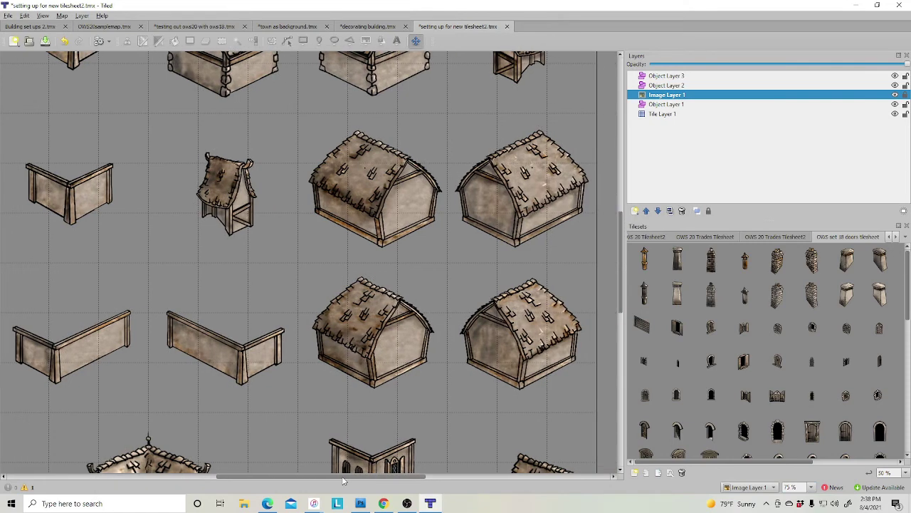
{"action": "scroll", "coordinate": [518, 364], "scroll_direction": "up", "scroll_amount": 1}
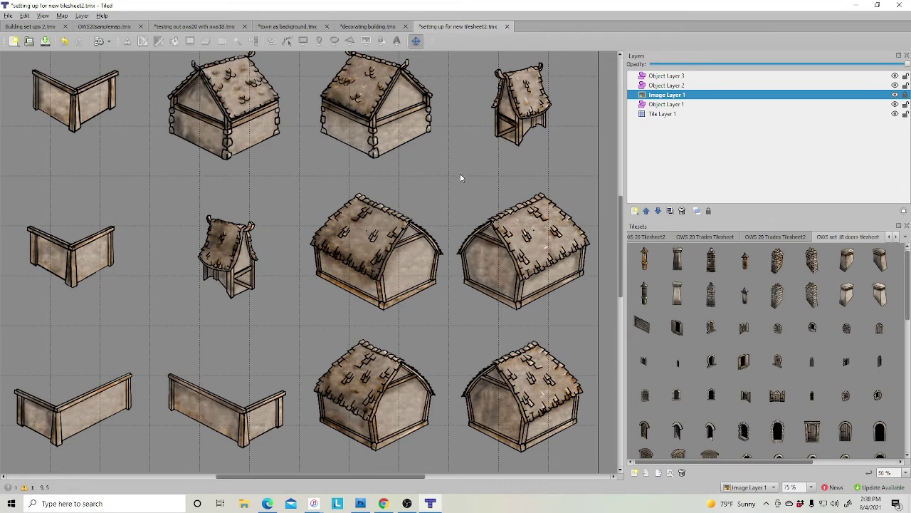
{"action": "key", "text": "ctrl+equal"}
{"action": "key", "text": "ctrl+minus"}
{"action": "key", "text": "ctrl+minus"}
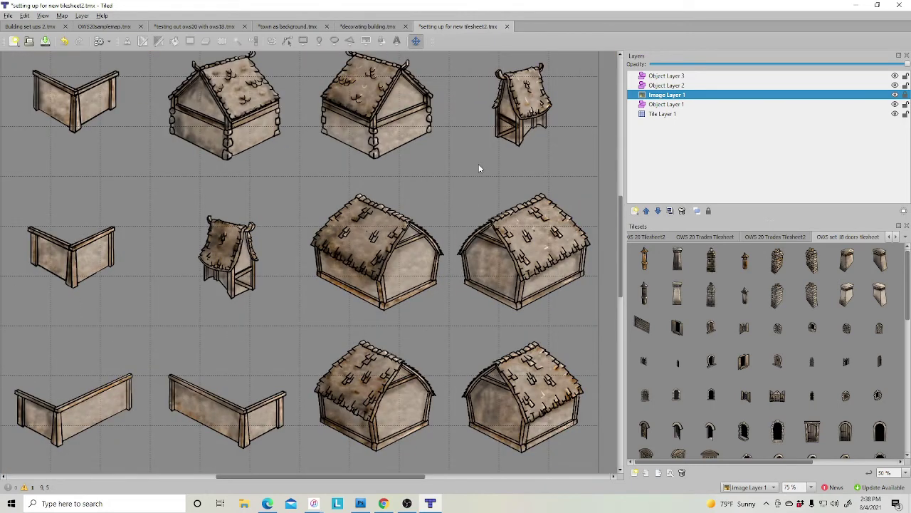
{"action": "key", "text": "ctrl+equal"}
{"action": "left_click_drag", "start_coordinate": [645, 396], "coordinate": [677, 398]}
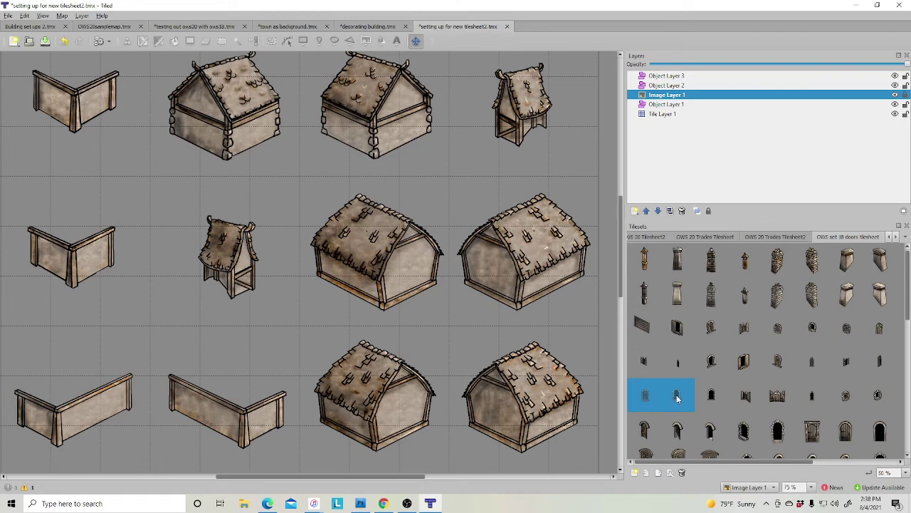
{"action": "left_click", "coordinate": [678, 365]}
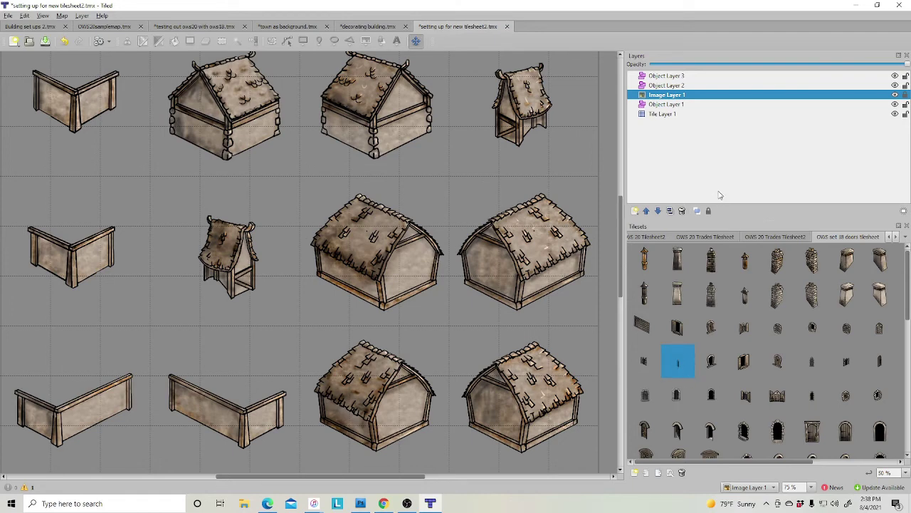